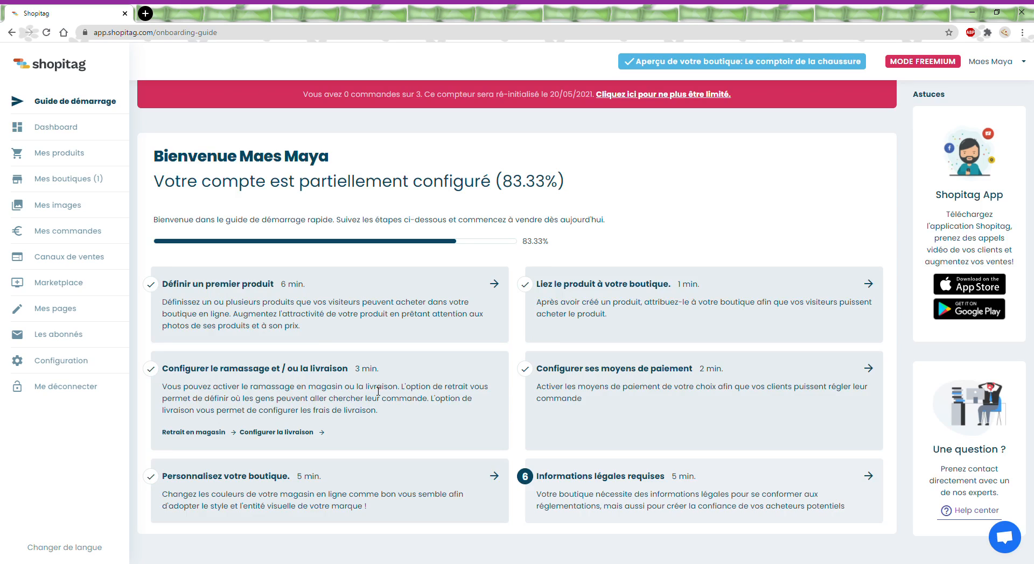
# Step: Start a new pickup point in the sales profile's "A emporter" settings, named "Le comptoir de la chaussure Paris"
pyautogui.click(71, 366)
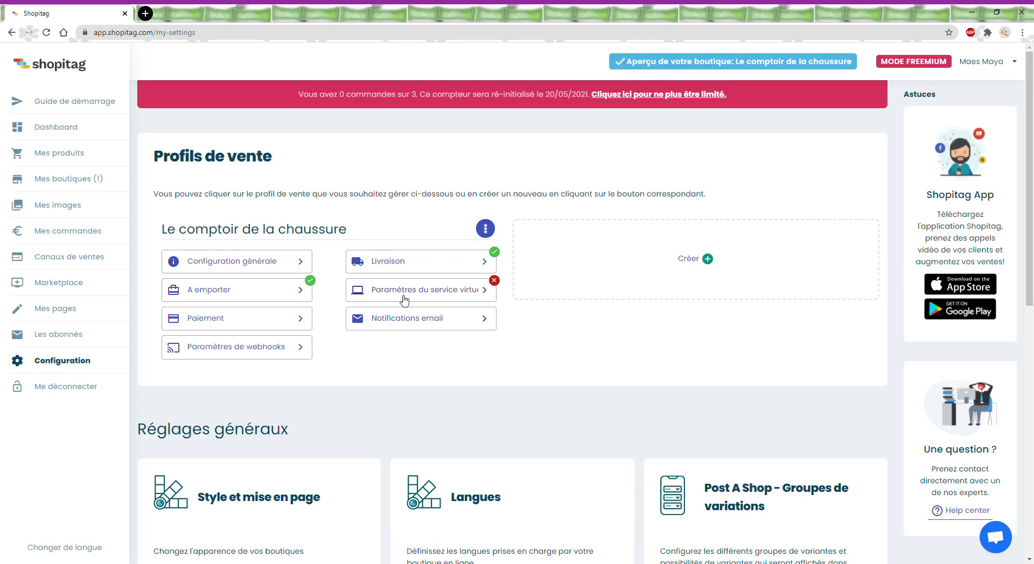
pyautogui.click(285, 294)
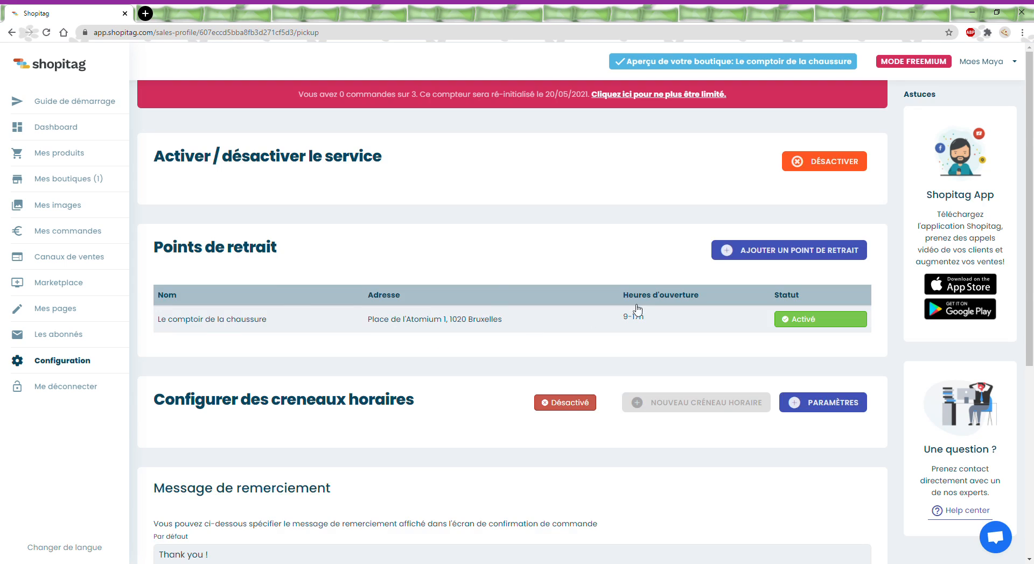
pyautogui.click(795, 258)
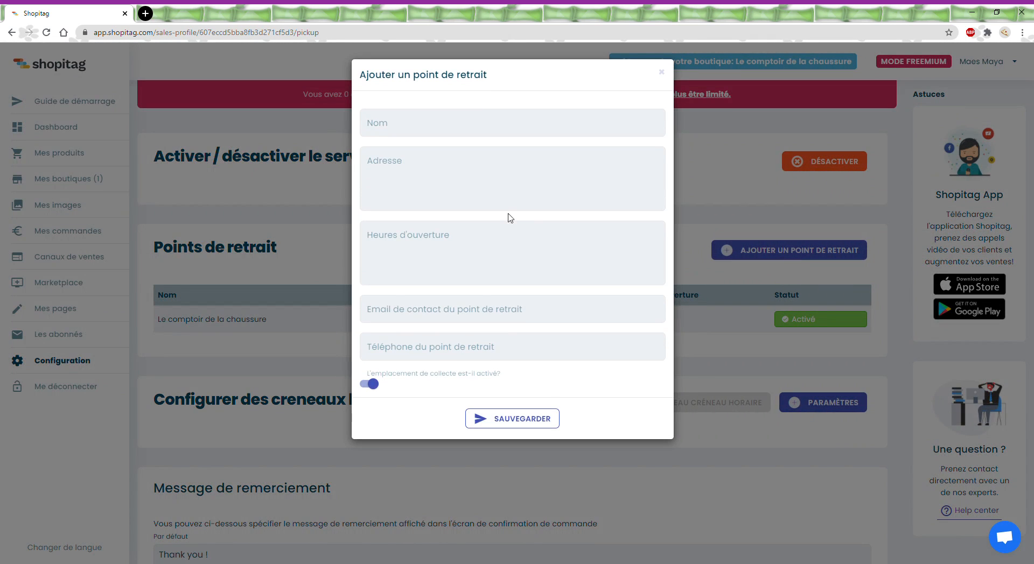
pyautogui.click(408, 135)
pyautogui.write('Le comptoir de la chaussure Paris')
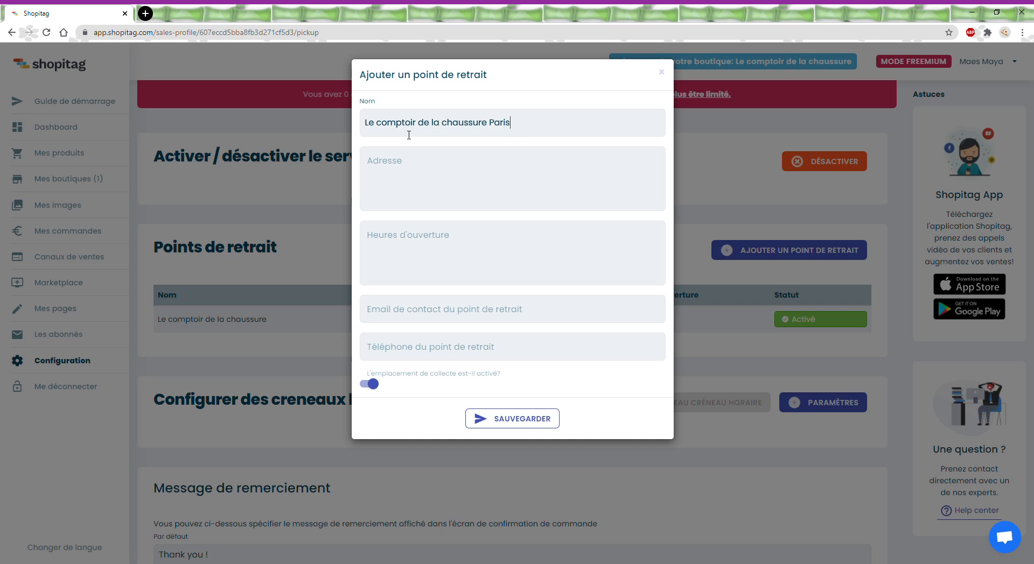
# Step: Enter the Paris pickup point's address, set its opening hours to 8-16h and save it without contact details
pyautogui.click(403, 170)
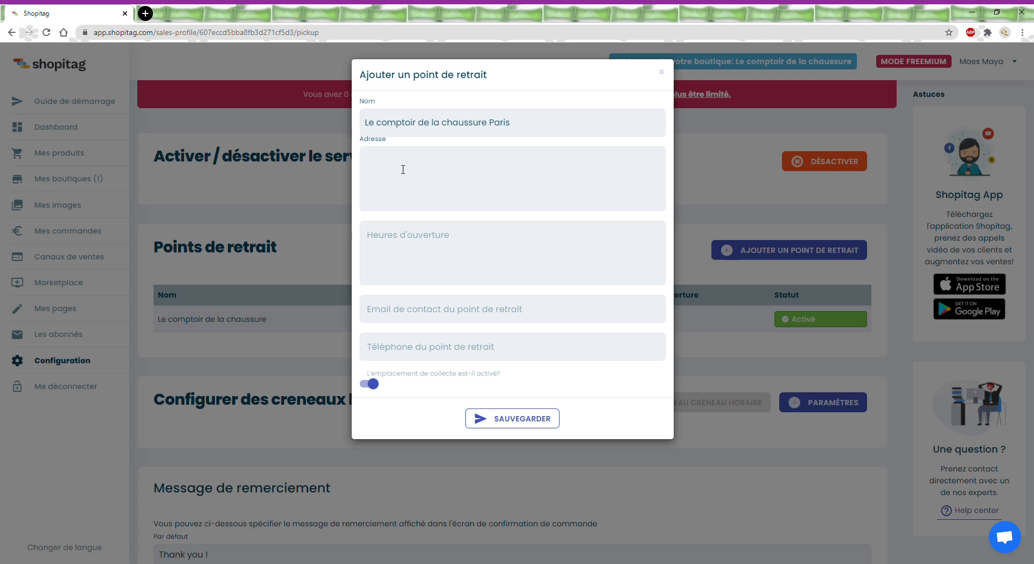
pyautogui.write('Champ de Mars, 5 Avenue Anatole France, 75007 Paris, France')
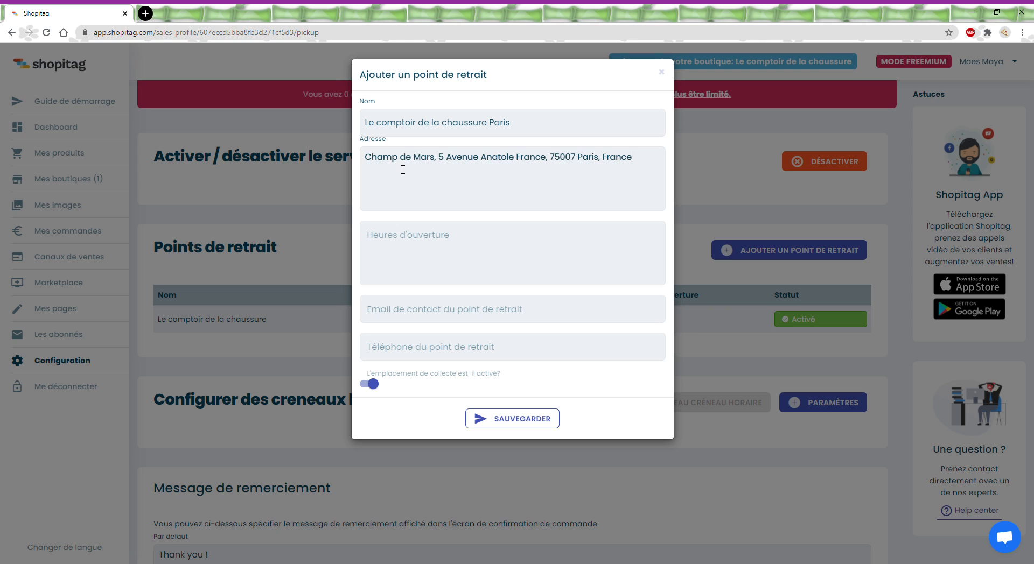
pyautogui.click(421, 246)
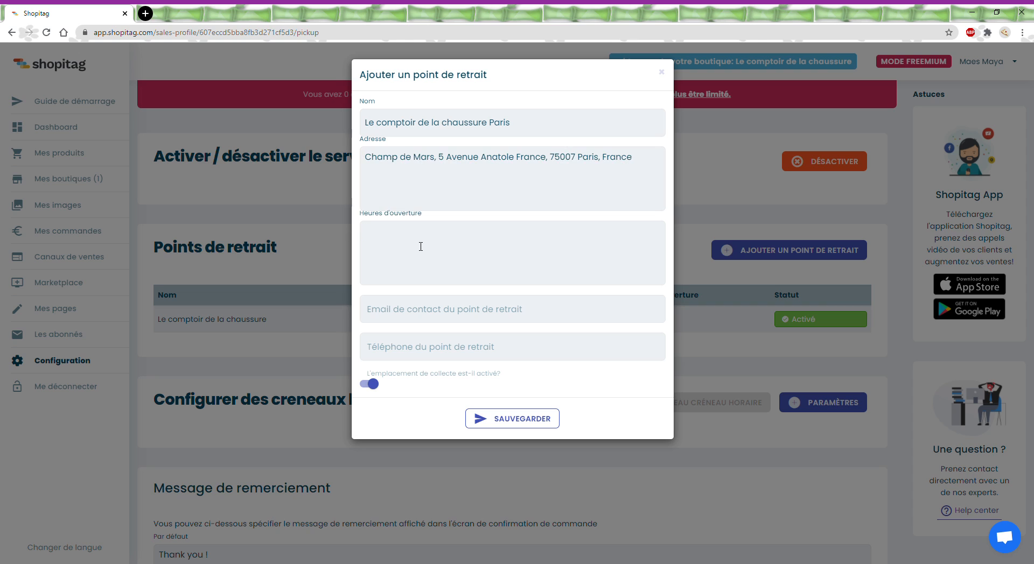
pyautogui.write('8-16h')
pyautogui.click(425, 310)
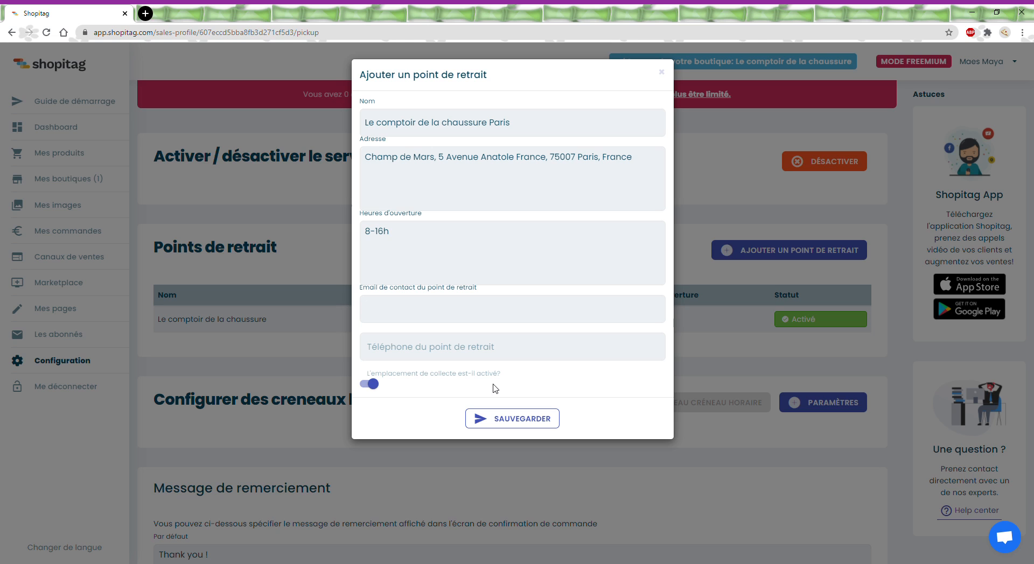
pyautogui.click(524, 421)
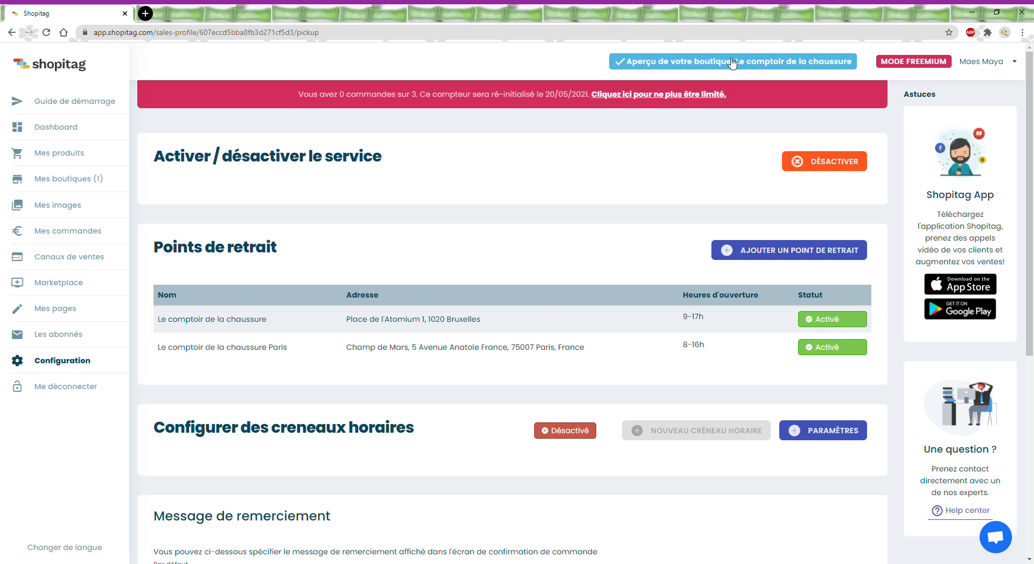
# Step: Start a new delivery method named "BPost" in the sales profile's Livraison settings
pyautogui.click(70, 359)
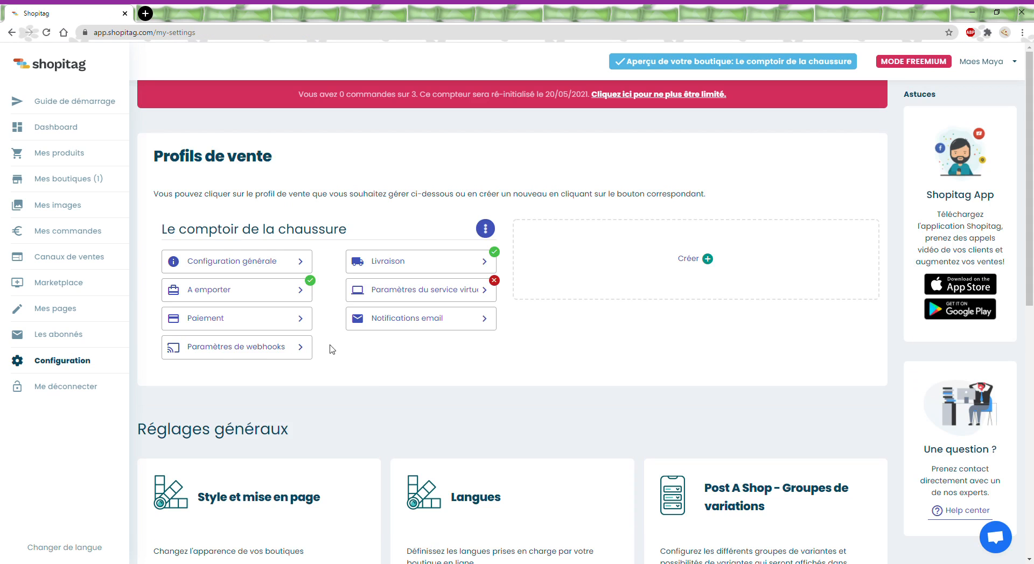
pyautogui.click(481, 261)
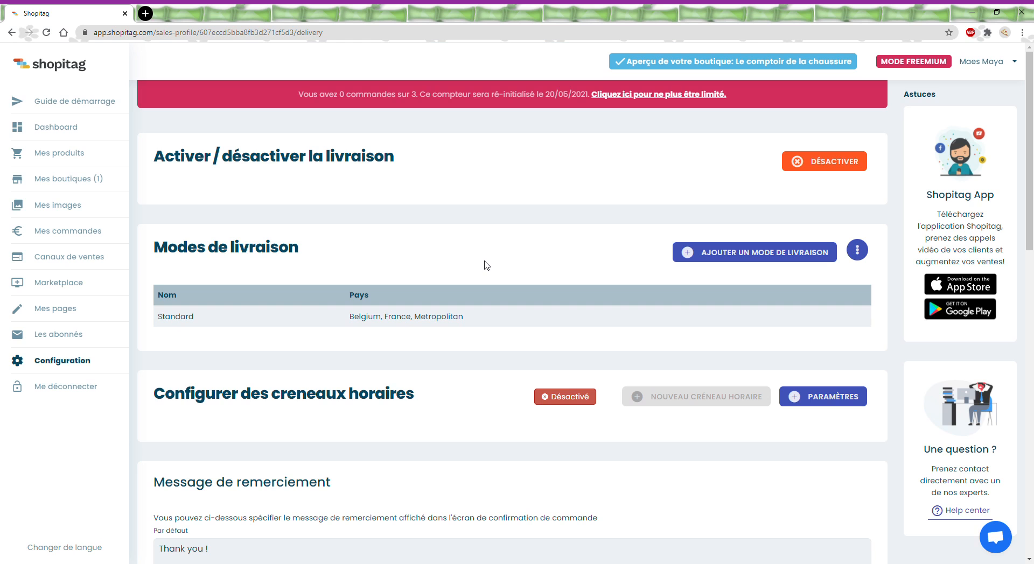
pyautogui.click(763, 258)
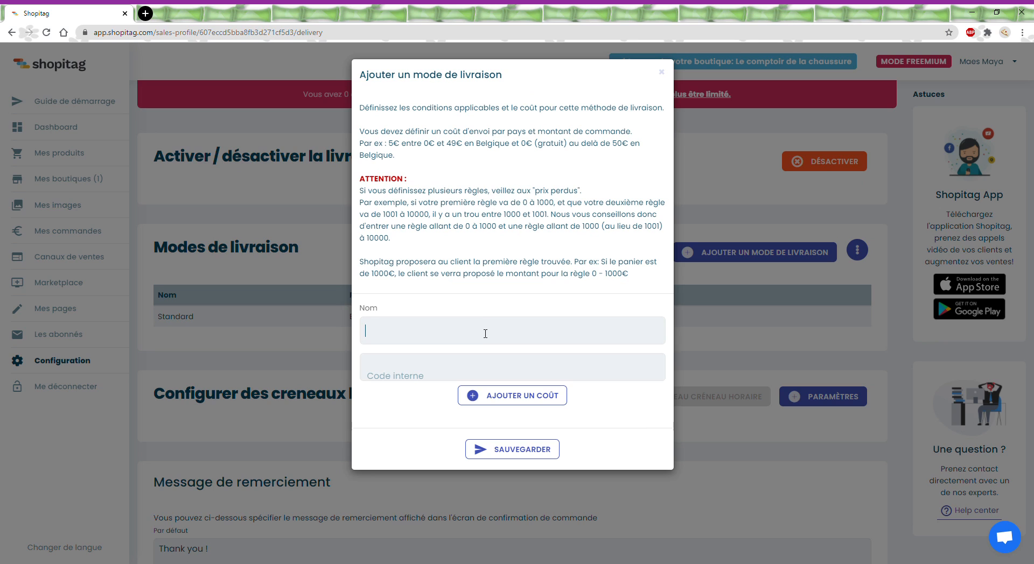
pyautogui.write('BPost')
# Step: Add a BPost cost rule for Belgium covering carts from 0 to 50 at a price of 5
pyautogui.click(499, 397)
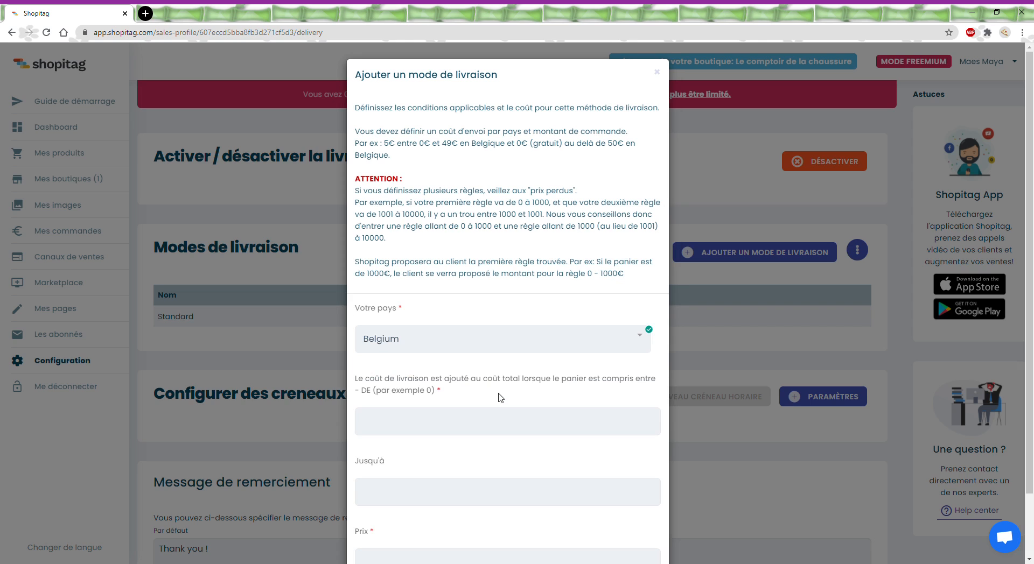
pyautogui.scroll(-1, 498, 397)
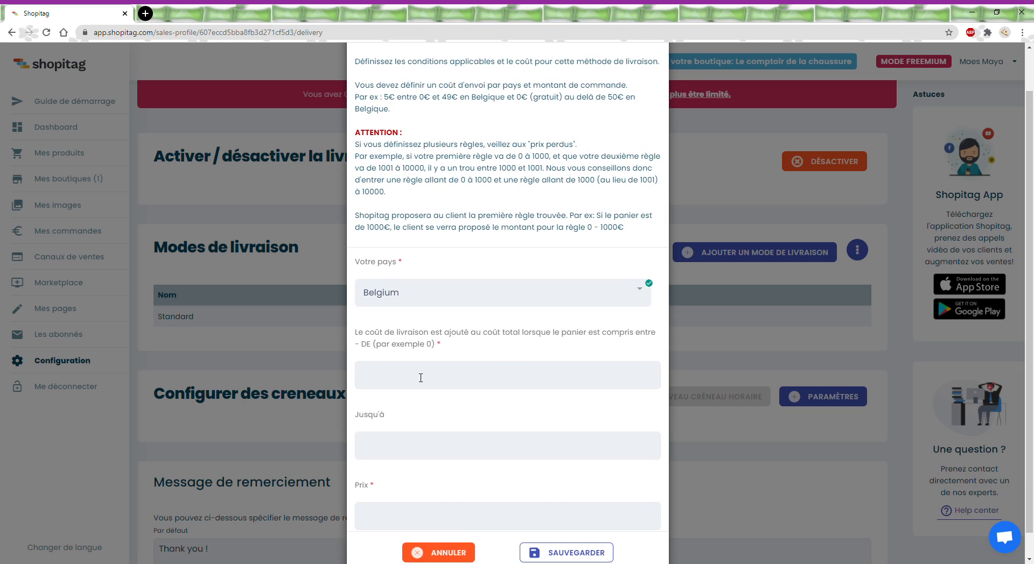
pyautogui.write('0')
pyautogui.click(412, 456)
pyautogui.write('50')
pyautogui.scroll(-1, 406, 496)
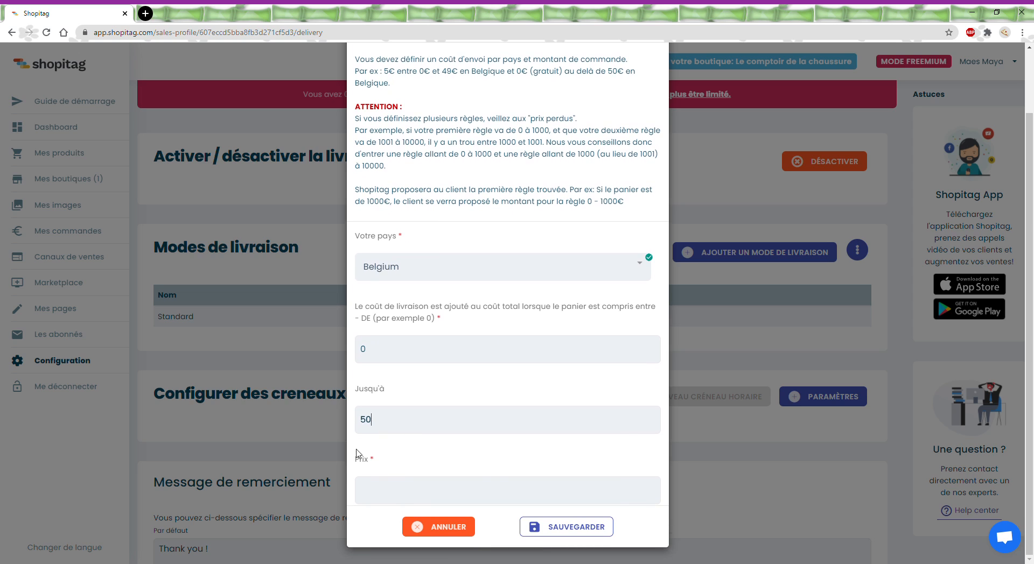
pyautogui.click(403, 486)
pyautogui.write('5')
pyautogui.click(576, 527)
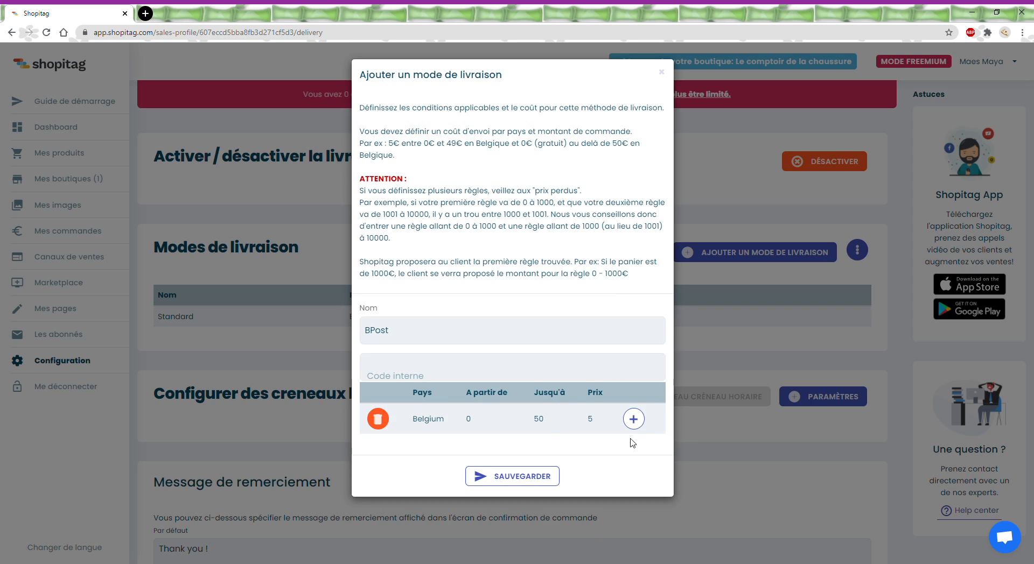
# Step: Add a second Belgium cost rule from 50 to 999 at a price of 0
pyautogui.click(633, 419)
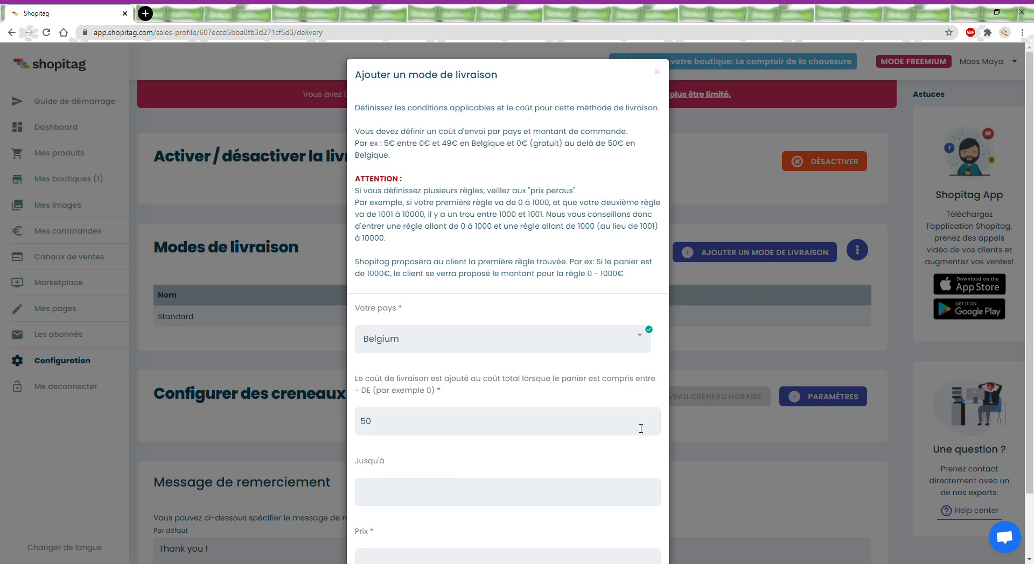
pyautogui.scroll(-2, 455, 469)
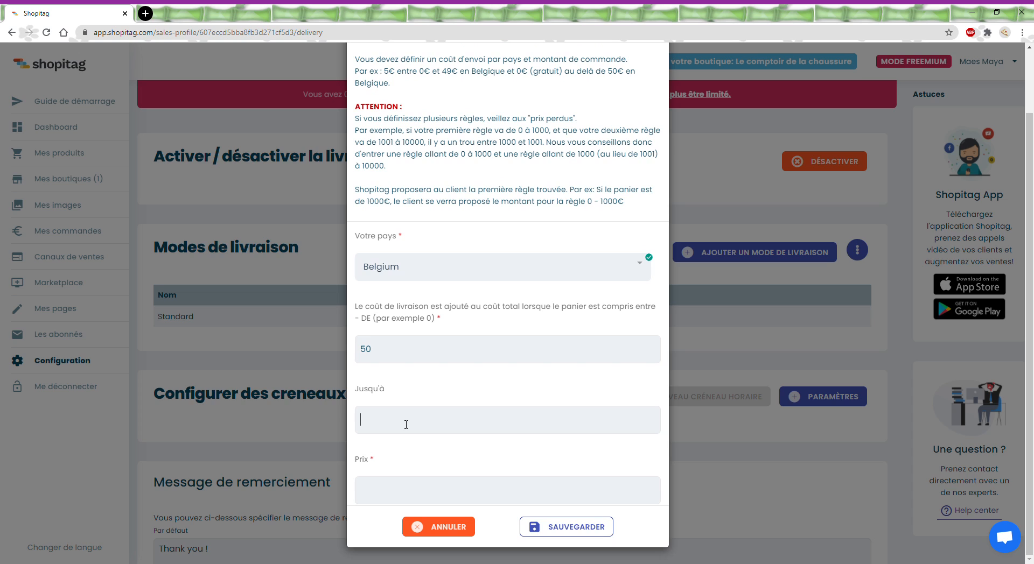
pyautogui.write('999')
pyautogui.click(384, 496)
pyautogui.write('0')
pyautogui.click(574, 526)
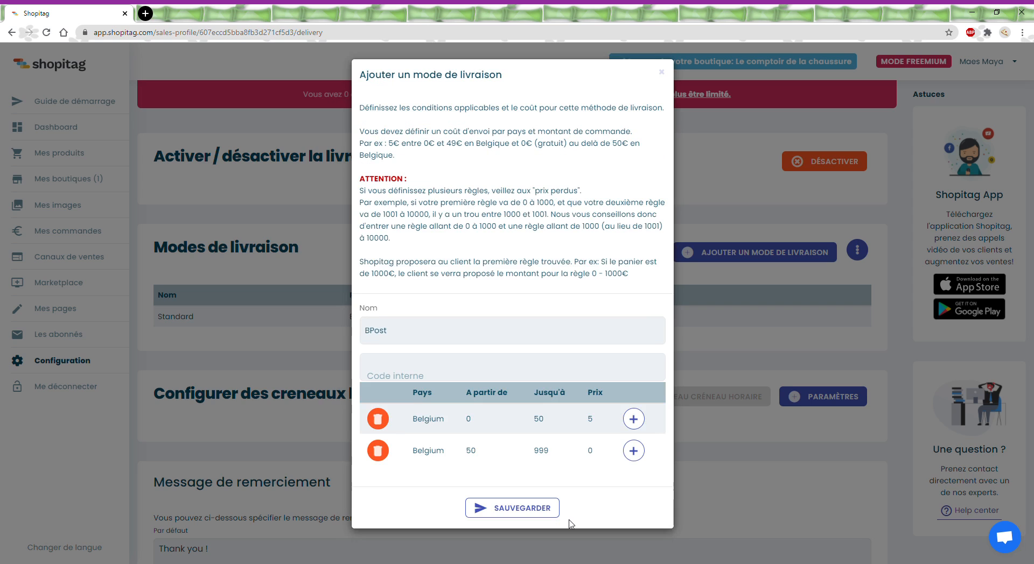
# Step: Start another BPost cost rule with France, Metropolitan as the country
pyautogui.click(633, 451)
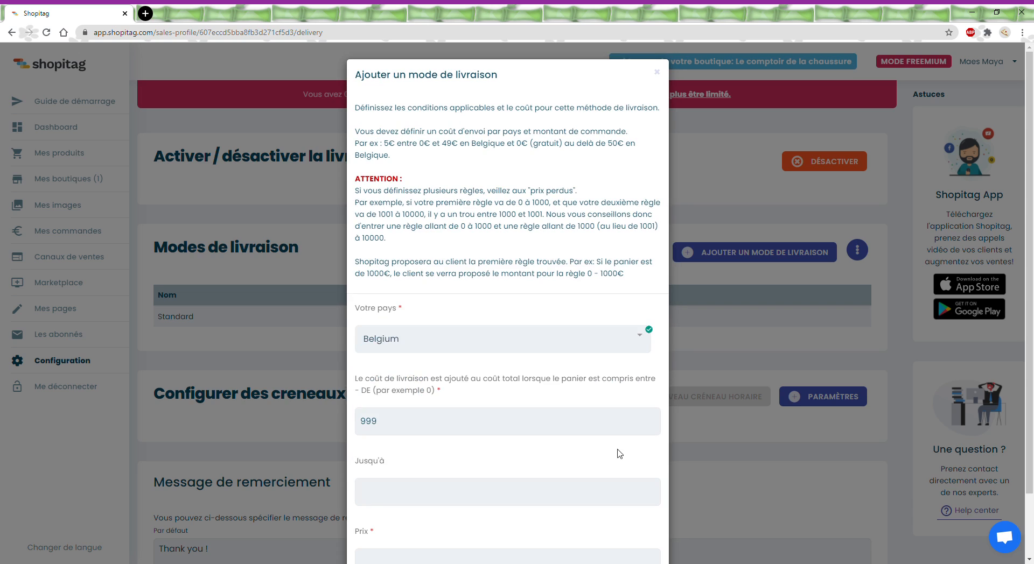
pyautogui.click(648, 346)
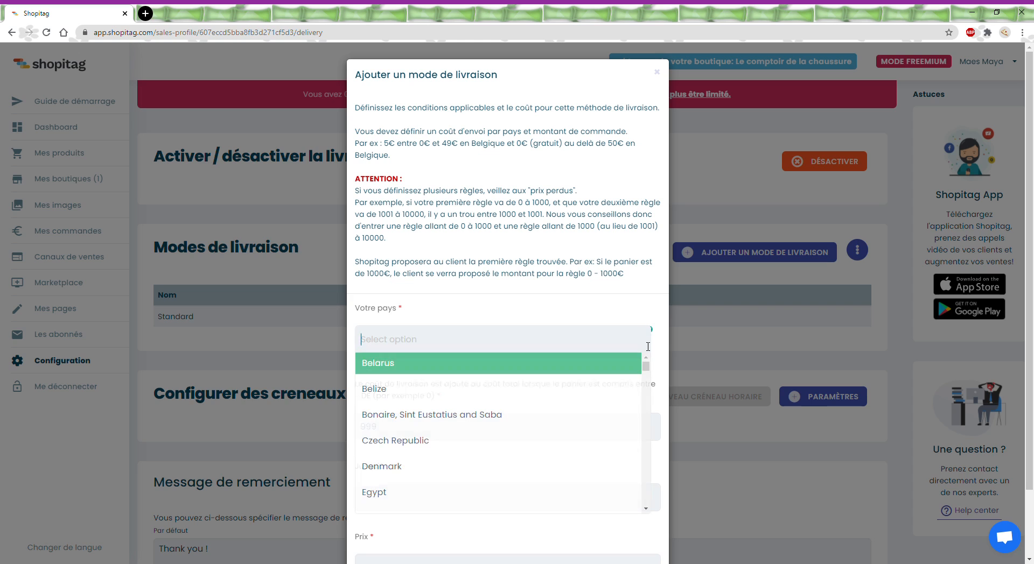
pyautogui.write('Fra')
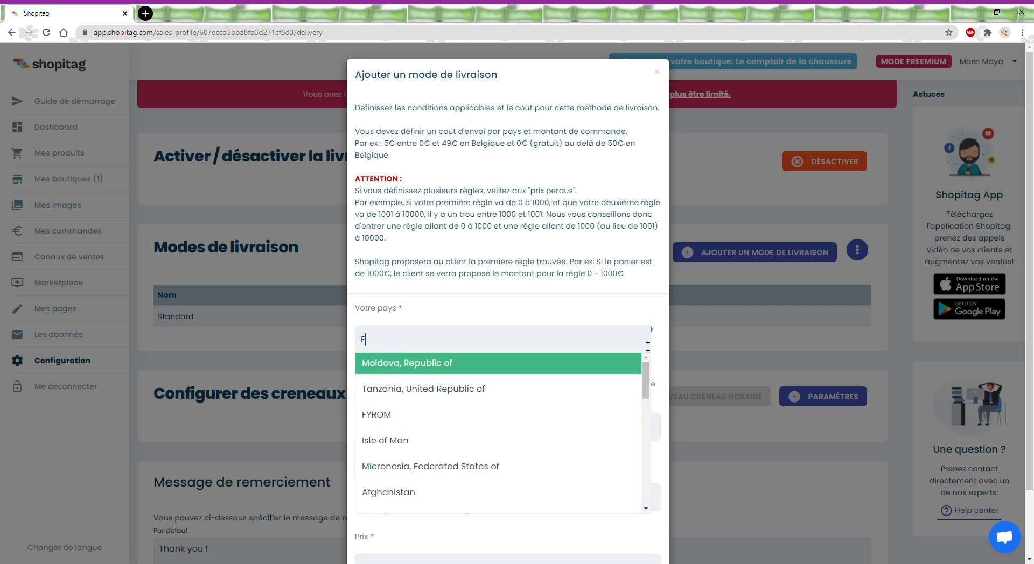
pyautogui.click(622, 364)
# Step: Set the France rule's range from 0 to 50 with a price of 8 and save the rule
pyautogui.click(415, 433)
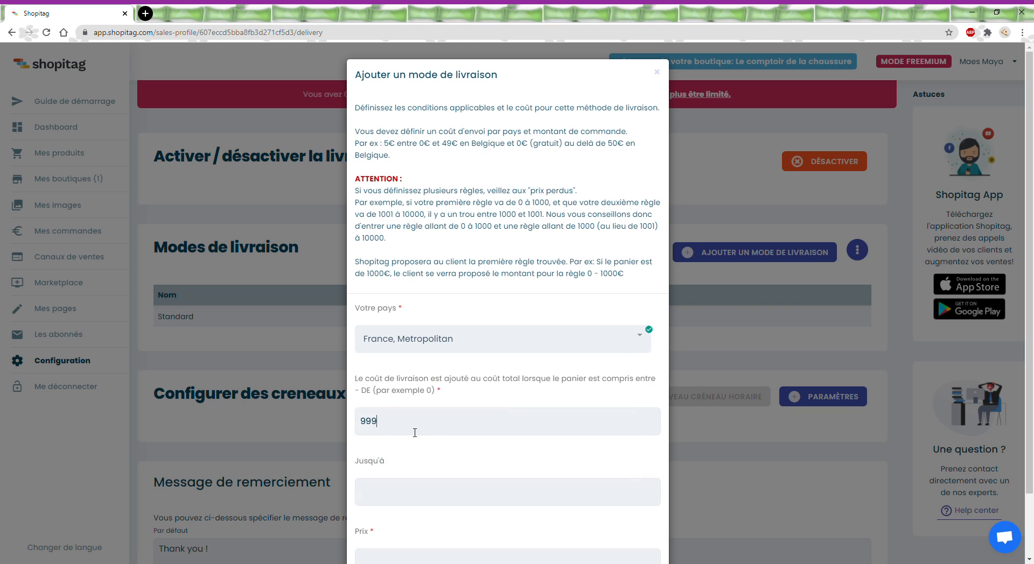
pyautogui.press('BackSpace')
pyautogui.press('BackSpace')
pyautogui.press('BackSpace')
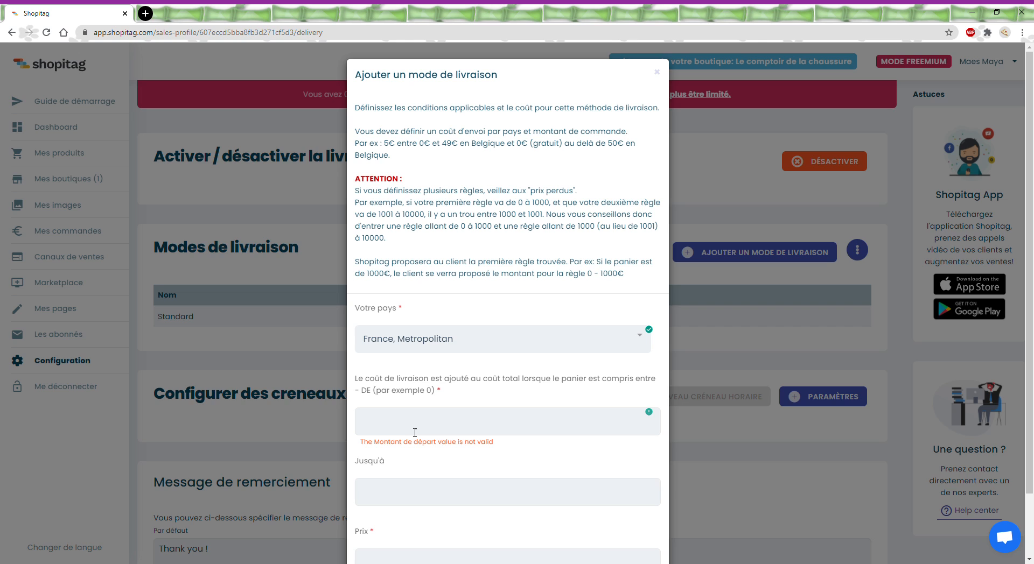
pyautogui.write('0')
pyautogui.click(393, 500)
pyautogui.write('50')
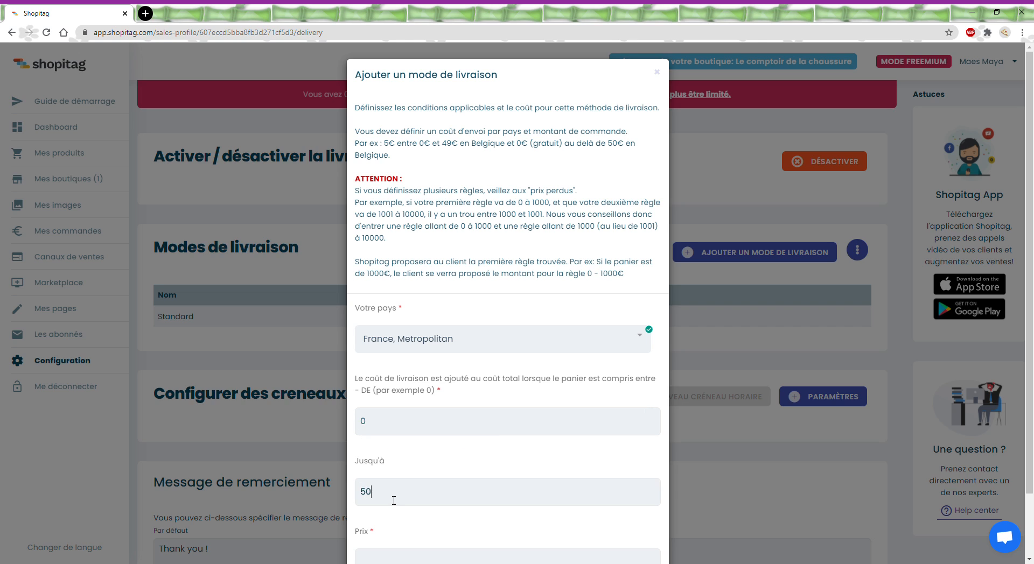
pyautogui.scroll(-1, 442, 478)
pyautogui.scroll(-1, 441, 478)
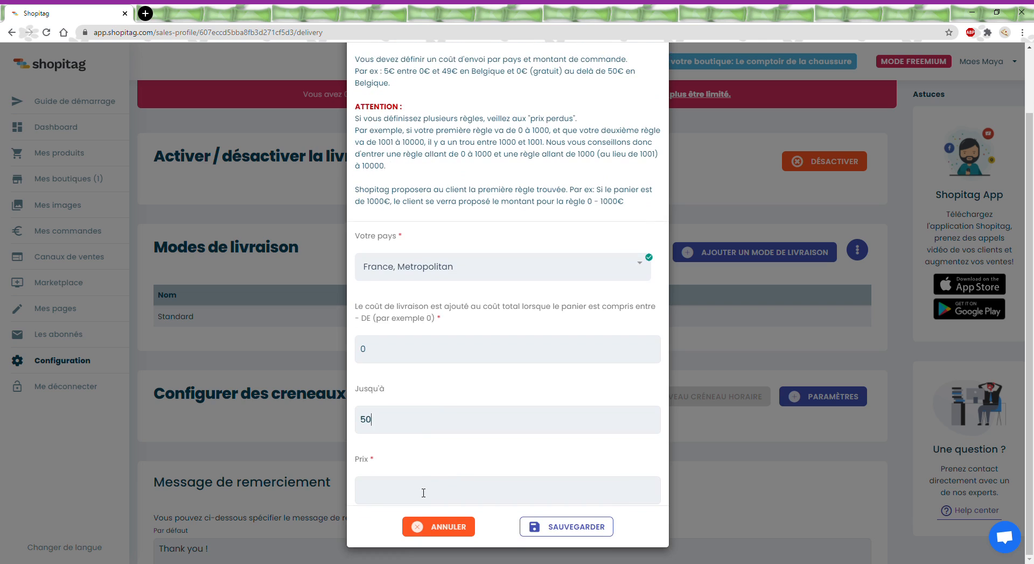
pyautogui.click(423, 493)
pyautogui.write('8')
pyautogui.click(586, 527)
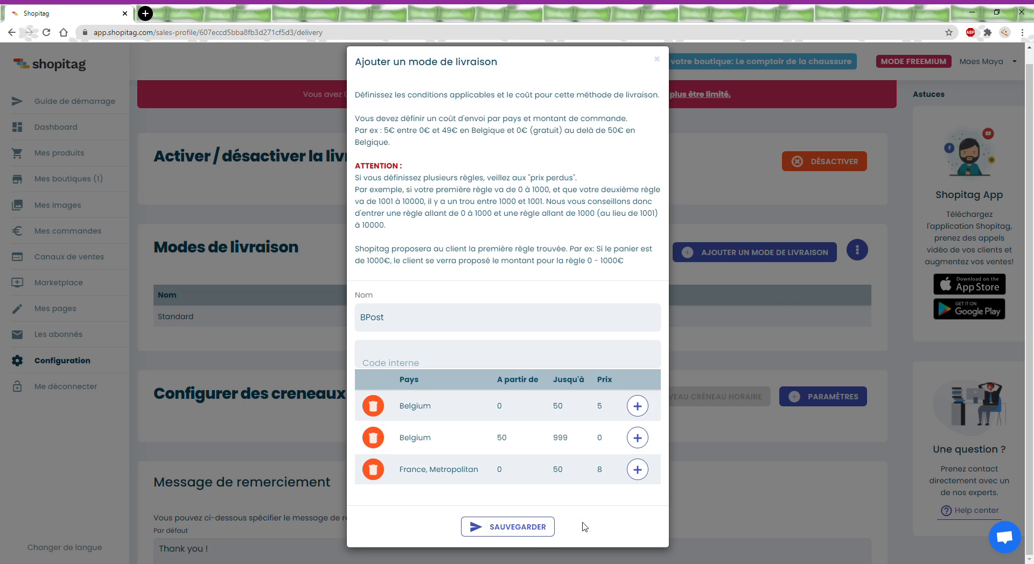
# Step: Add a second France, Metropolitan rule from 50 to 999 at price 0 and save the BPost delivery method
pyautogui.click(645, 477)
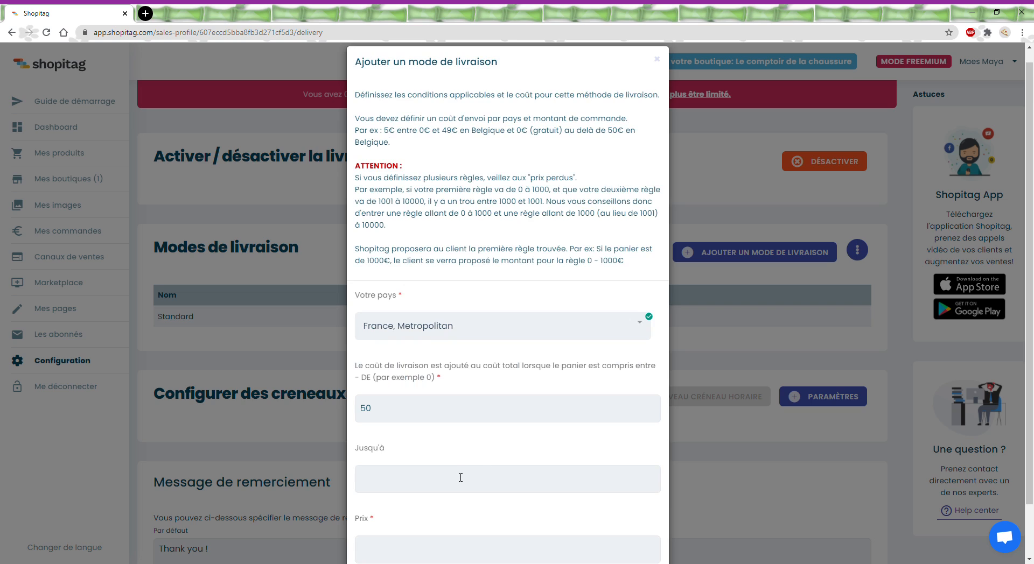
pyautogui.click(460, 477)
pyautogui.write('999')
pyautogui.scroll(-2, 460, 477)
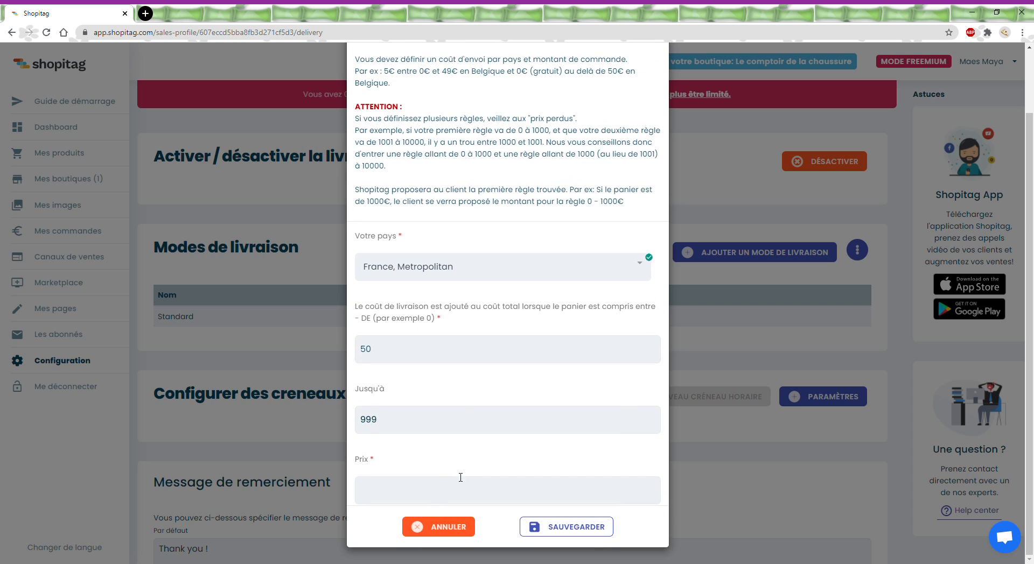
pyautogui.click(437, 495)
pyautogui.write('0')
pyautogui.click(586, 526)
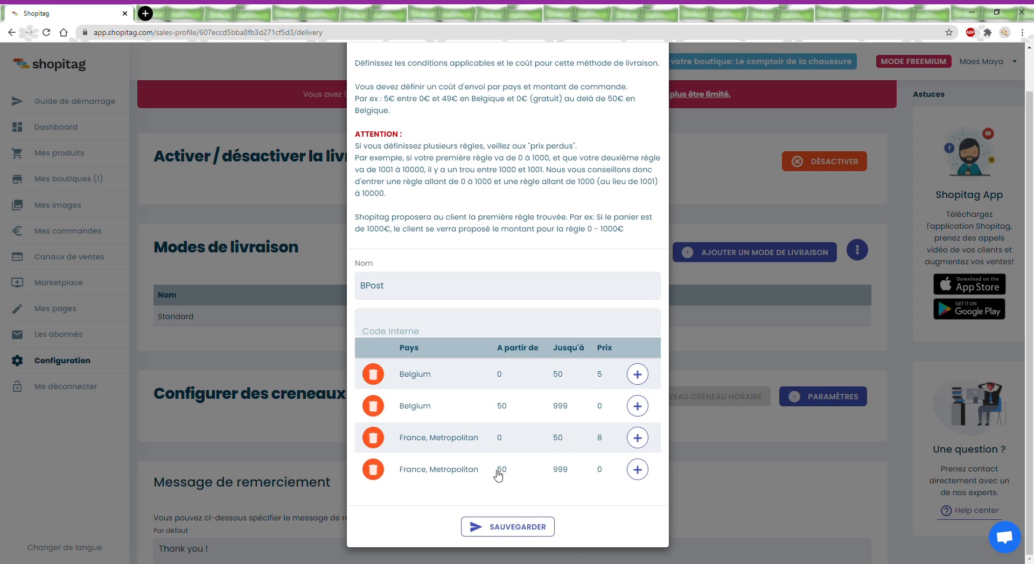
pyautogui.click(497, 527)
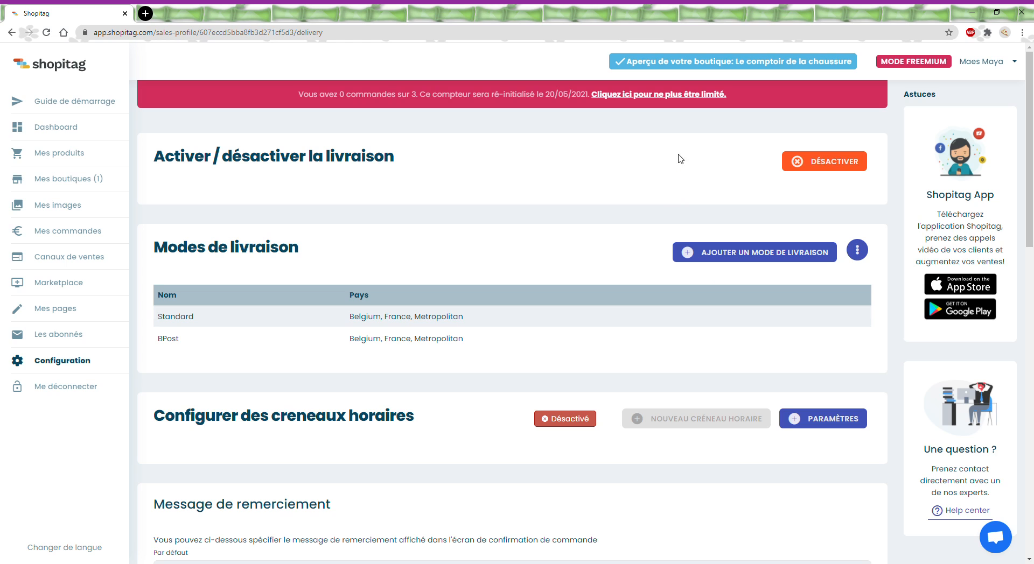
# Step: Open the shop preview and add the Nike Air Force in 41 - Noir to the cart
pyautogui.click(695, 65)
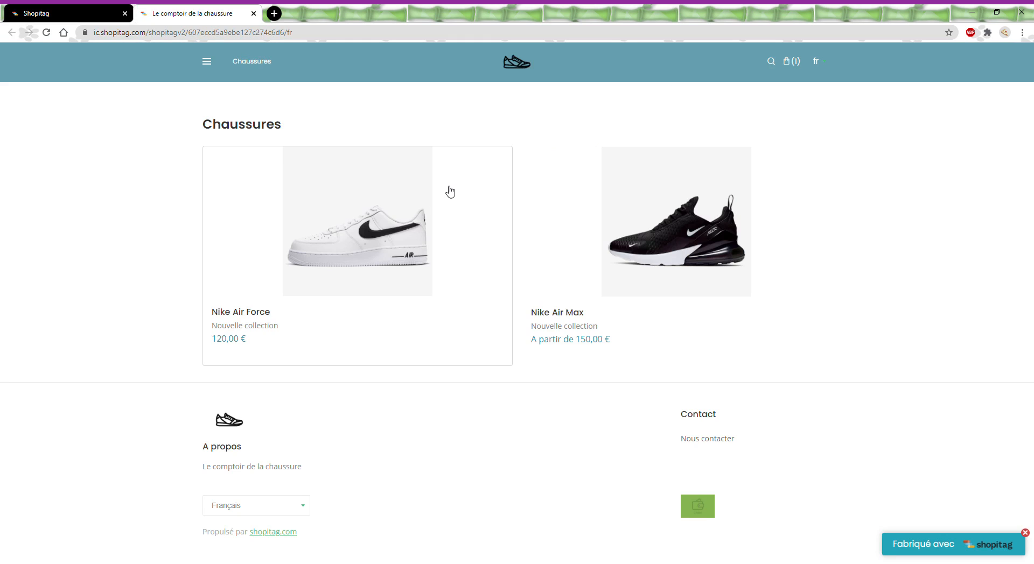
pyautogui.click(421, 207)
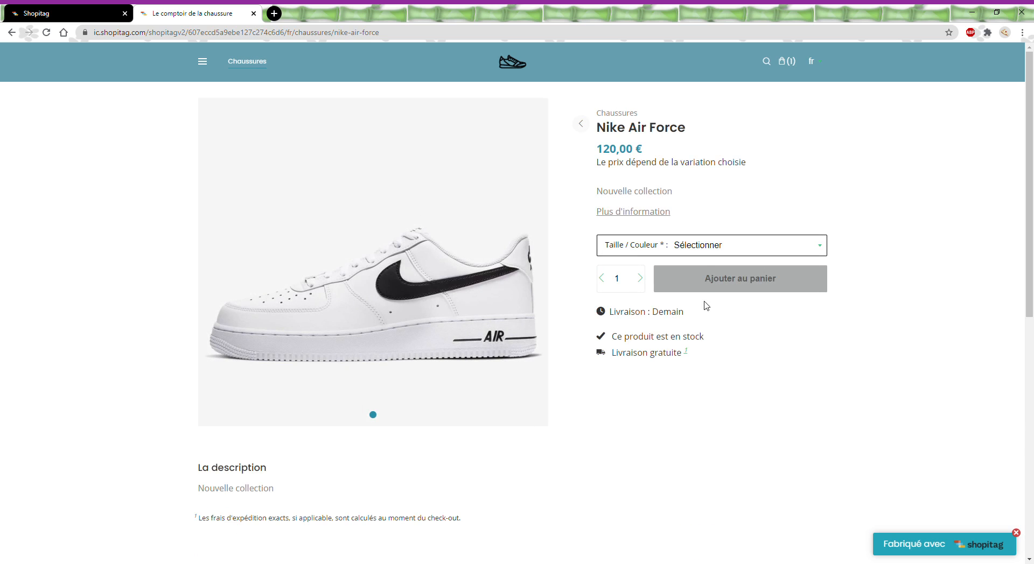
pyautogui.click(708, 337)
pyautogui.click(764, 290)
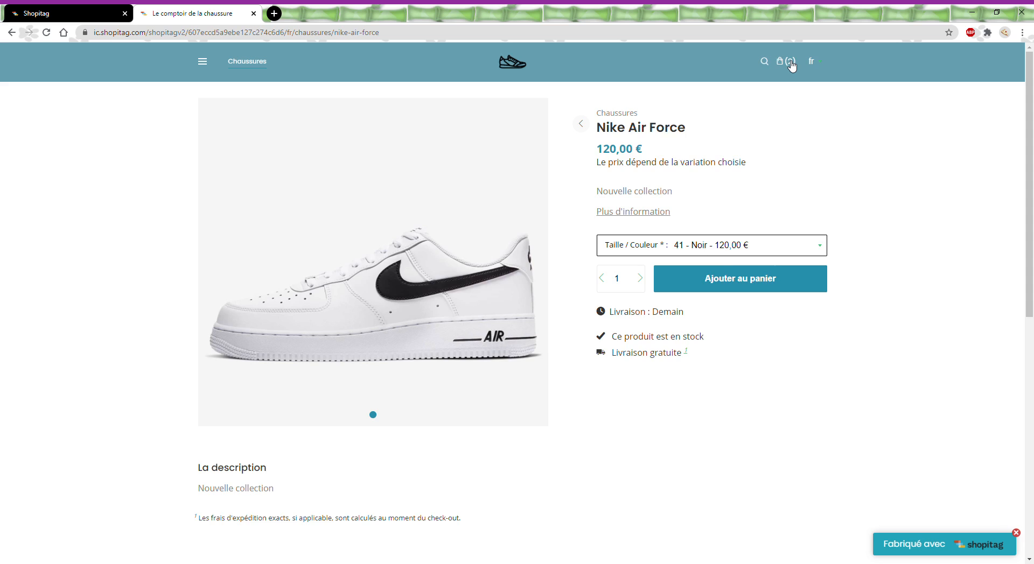
# Step: Proceed from the cart to checkout and choose "Retrait en magasin" to view the available pickup locations
pyautogui.click(790, 63)
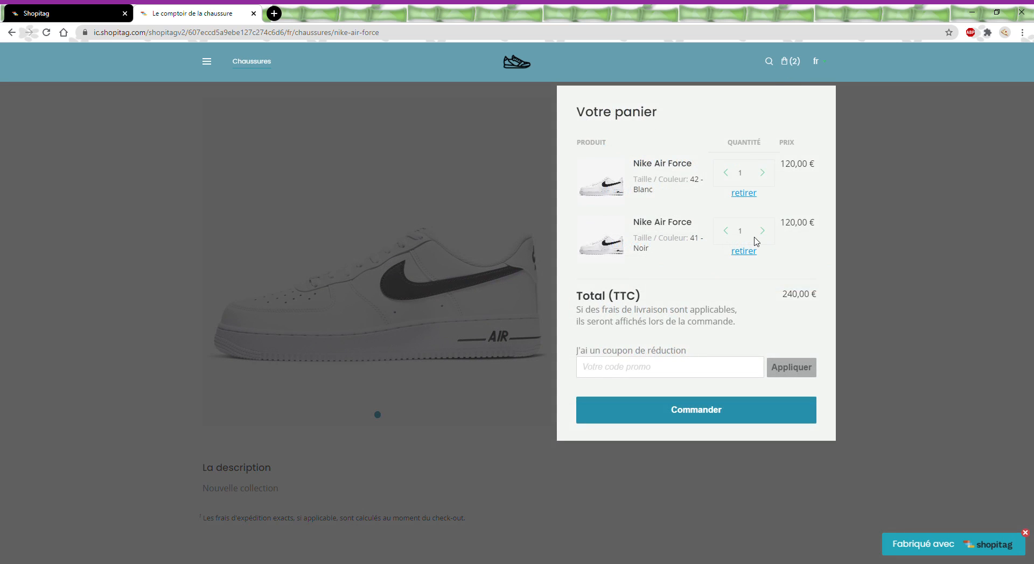
pyautogui.click(711, 417)
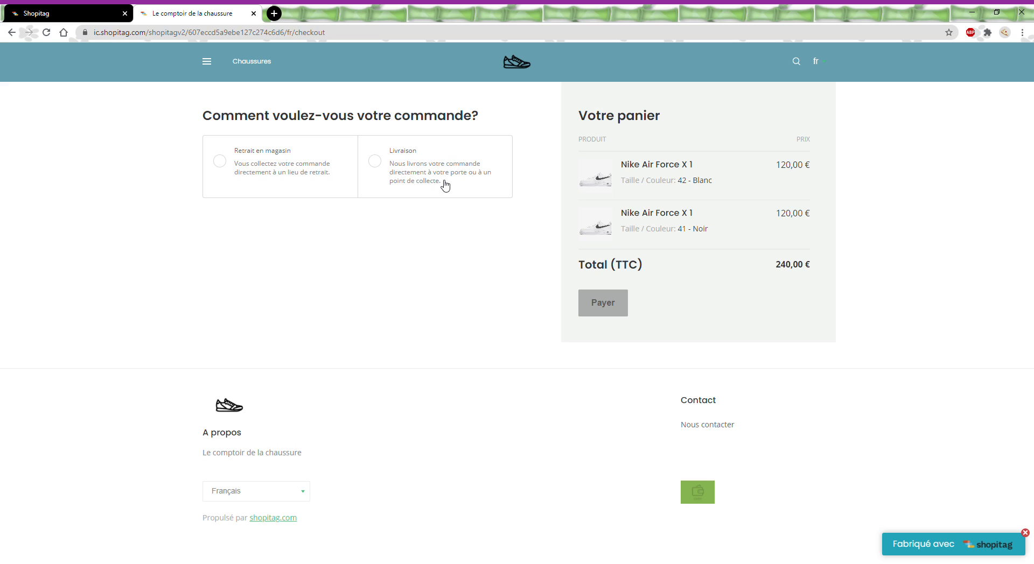
pyautogui.click(231, 169)
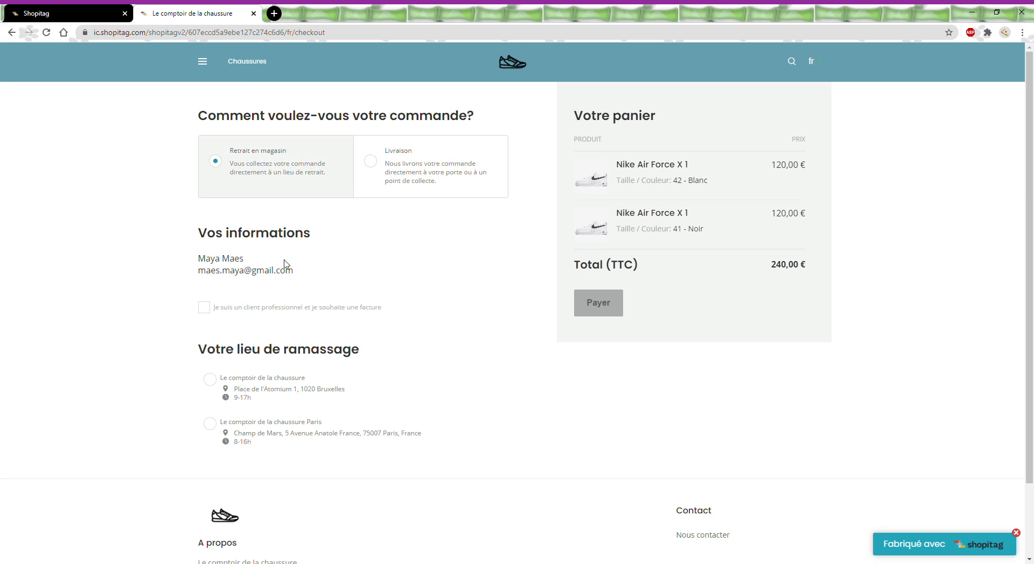
pyautogui.scroll(-2, 286, 264)
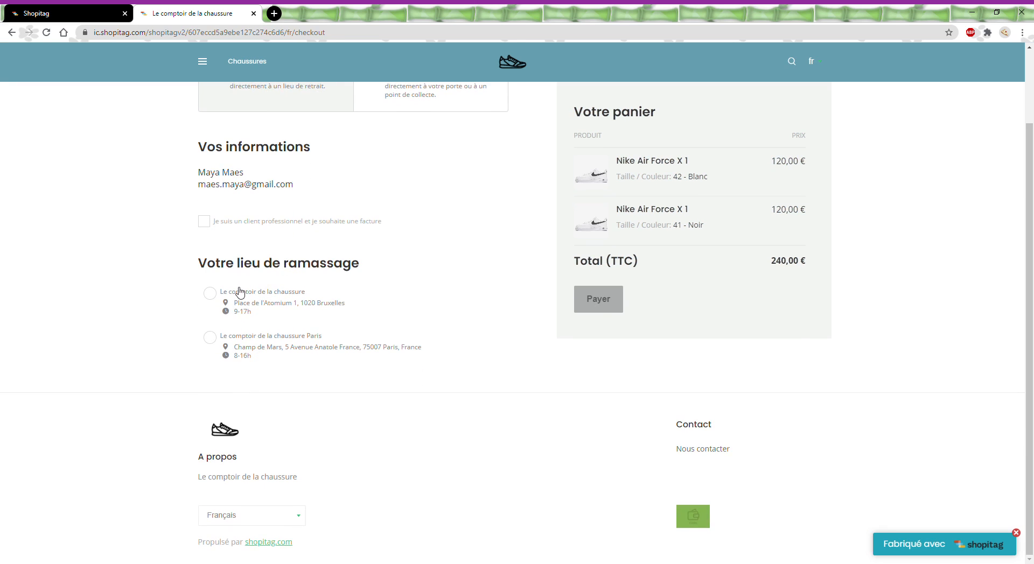